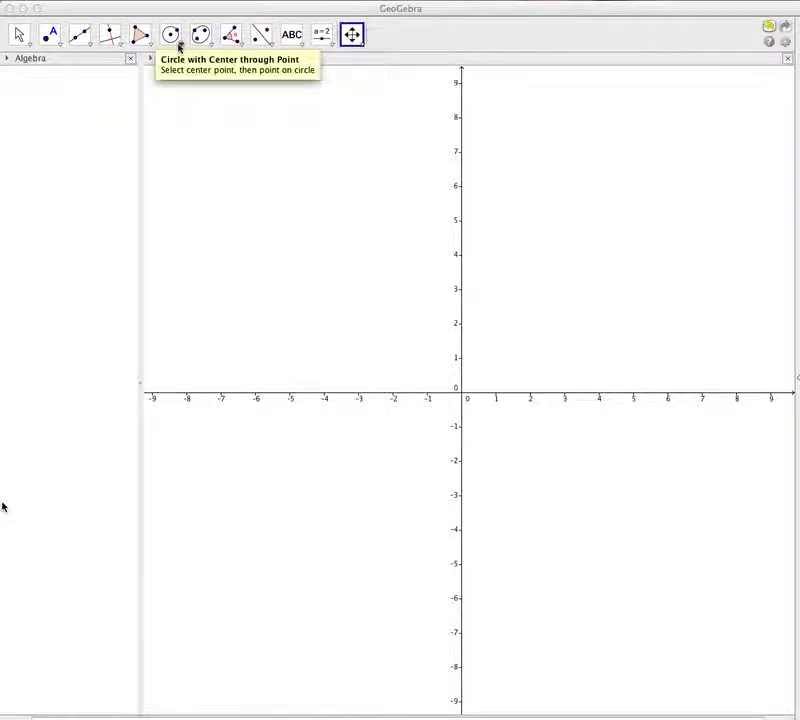
Draw two concentric circles centred at the origin, one with radius 4.5 and one with radius 9
{"action": "left_click", "coordinate": [179, 47]}
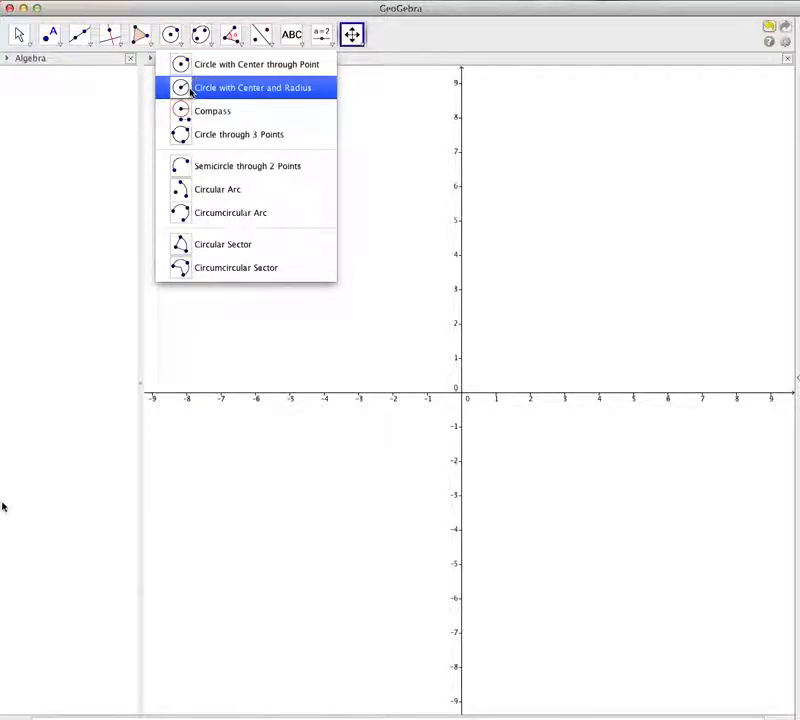
{"action": "left_click", "coordinate": [190, 88]}
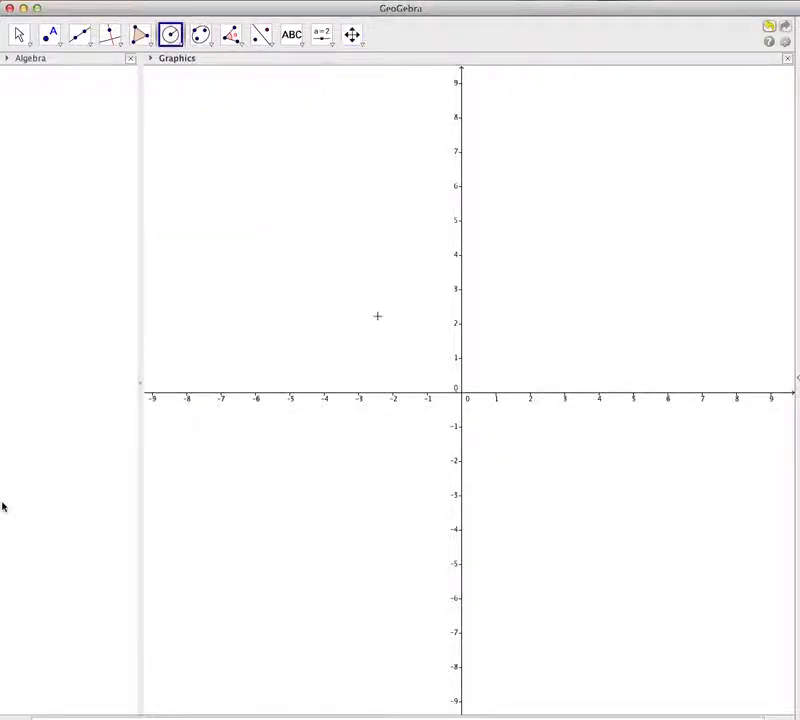
{"action": "left_click", "coordinate": [462, 397]}
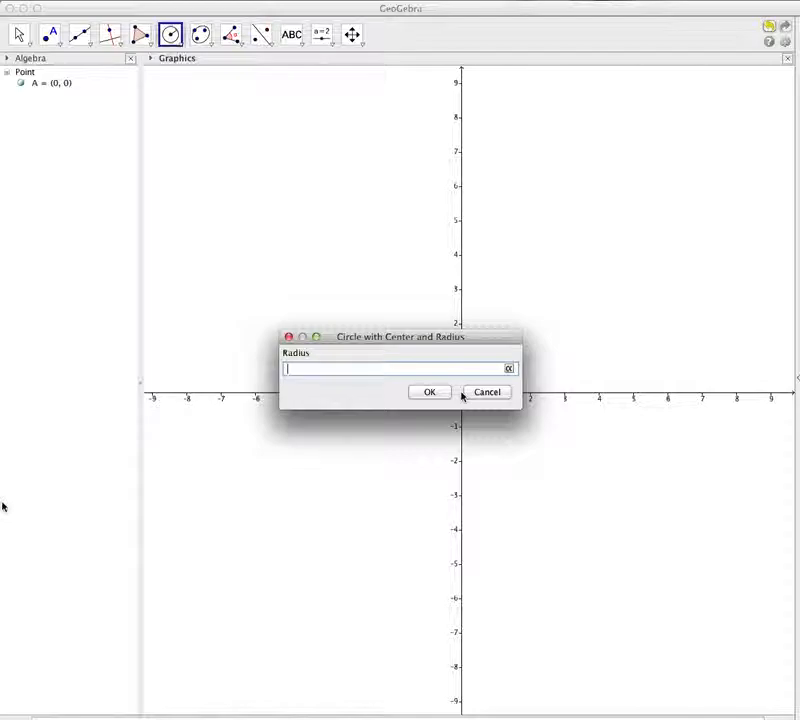
{"action": "type", "text": "4"}
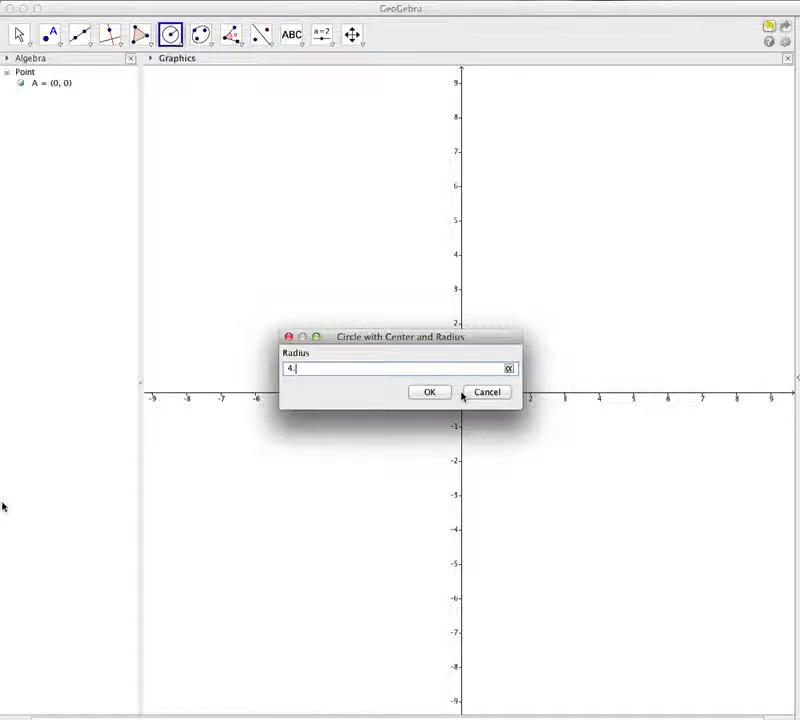
{"action": "type", "text": ".5"}
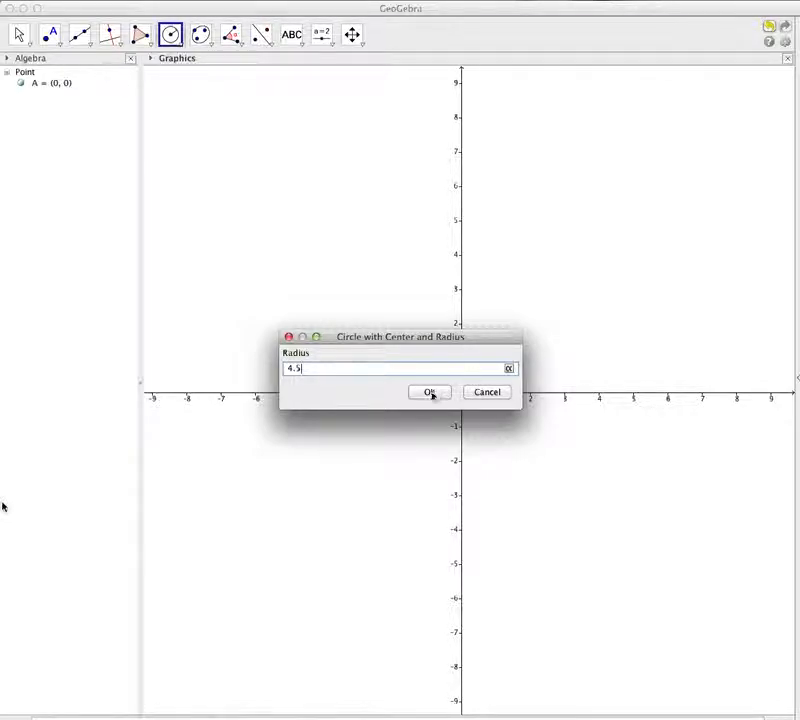
{"action": "left_click", "coordinate": [430, 392]}
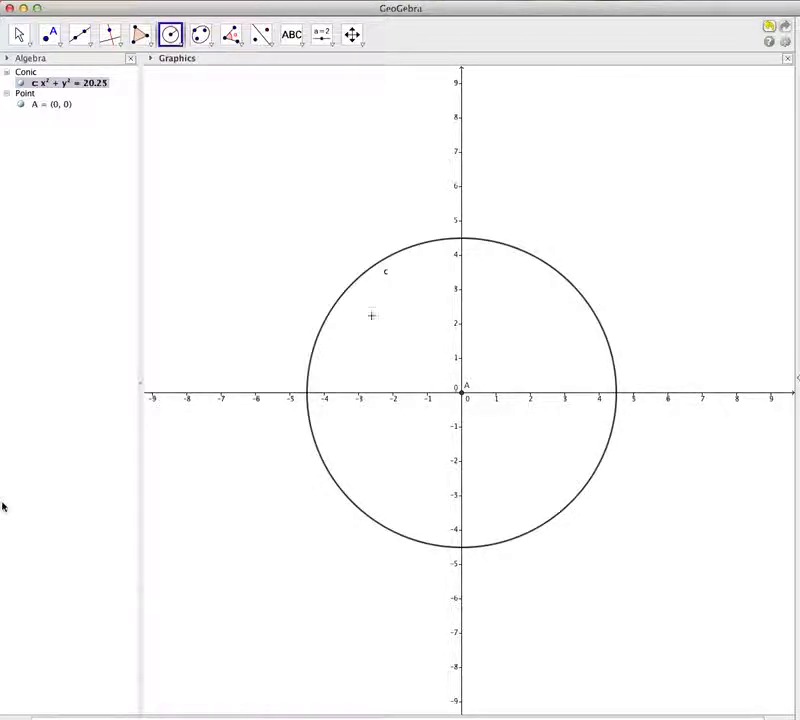
{"action": "left_click", "coordinate": [463, 397]}
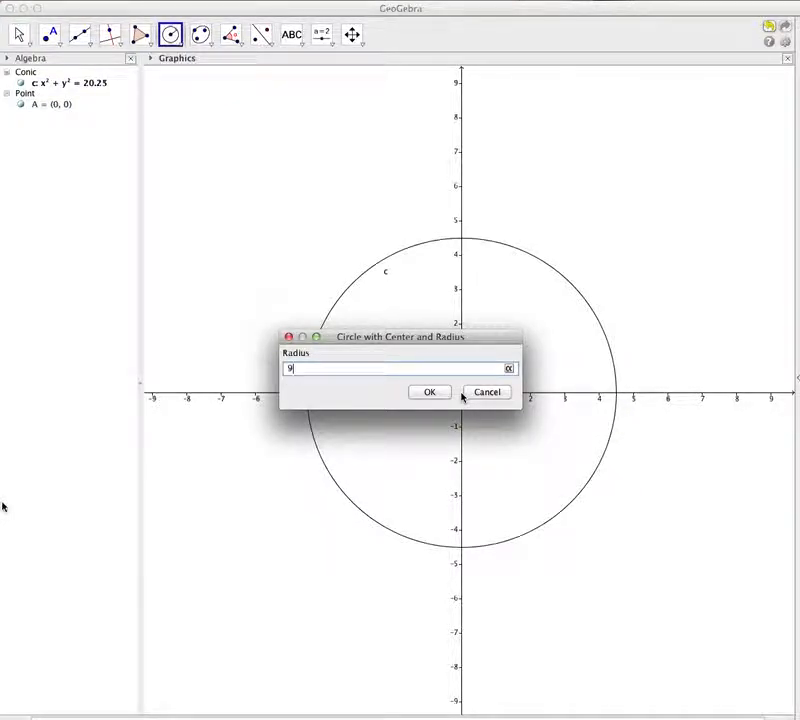
{"action": "left_click", "coordinate": [432, 393]}
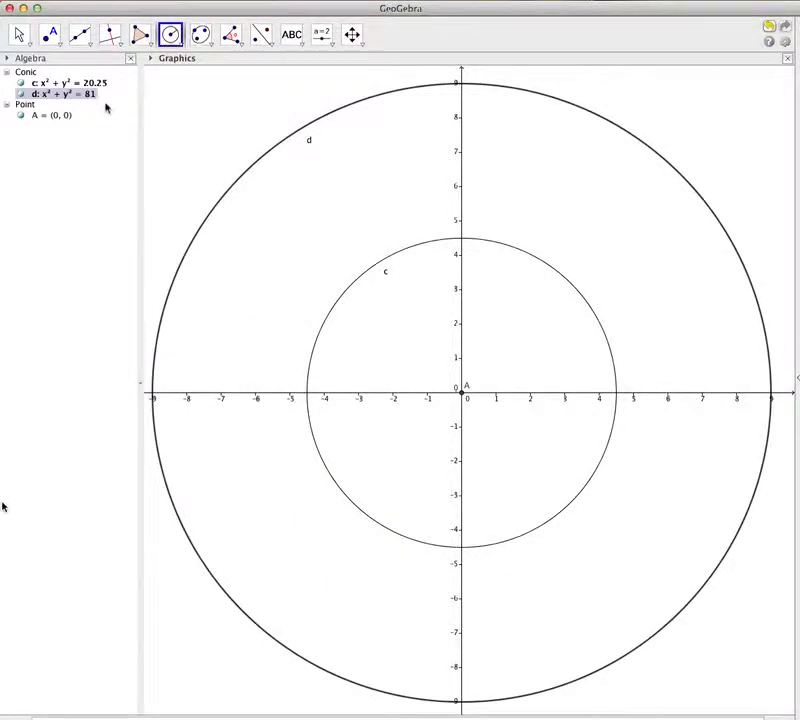
Create the intersection points of the radius-9 circle with the y-axis and with the x-axis
{"action": "left_click", "coordinate": [57, 41]}
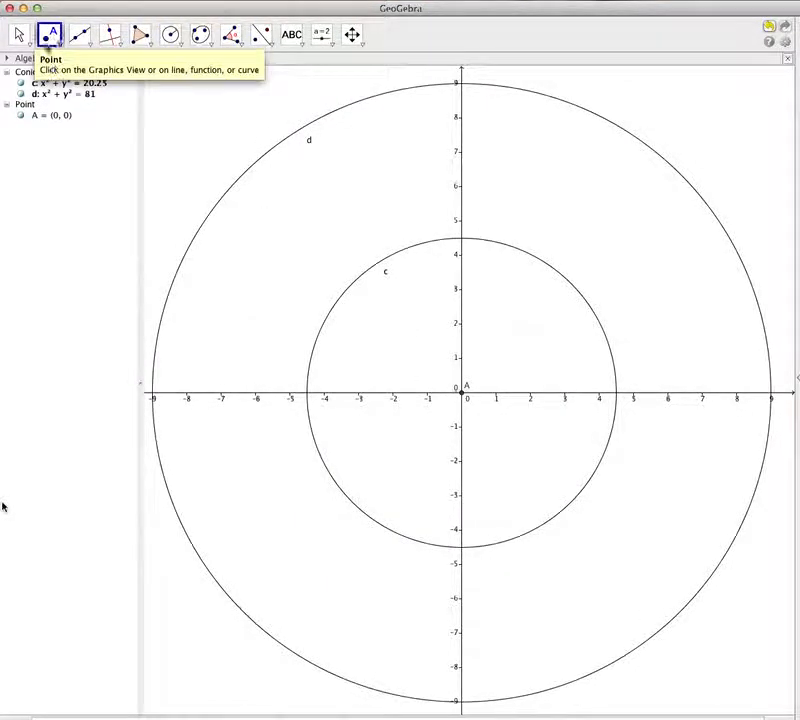
{"action": "left_click", "coordinate": [57, 41]}
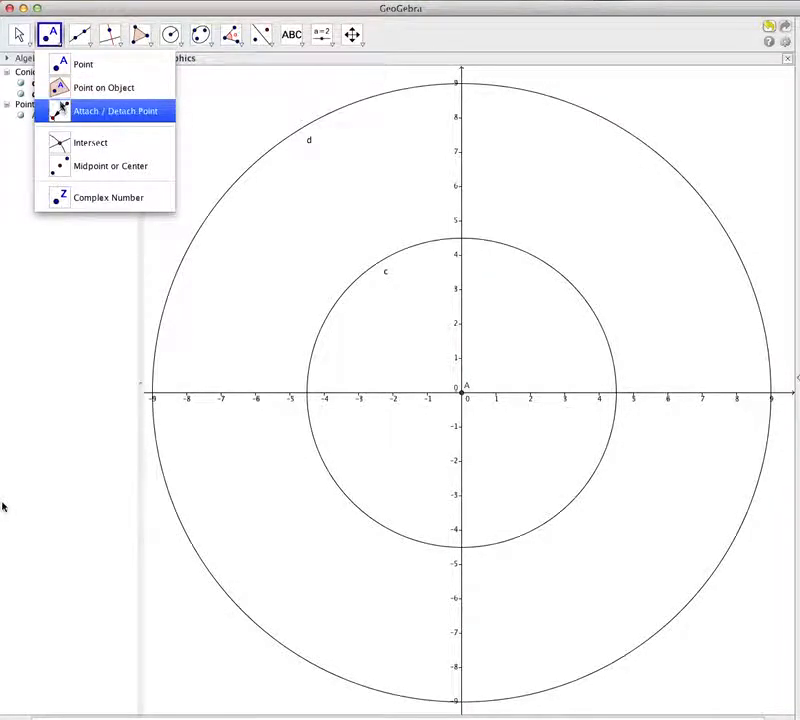
{"action": "left_click", "coordinate": [58, 144]}
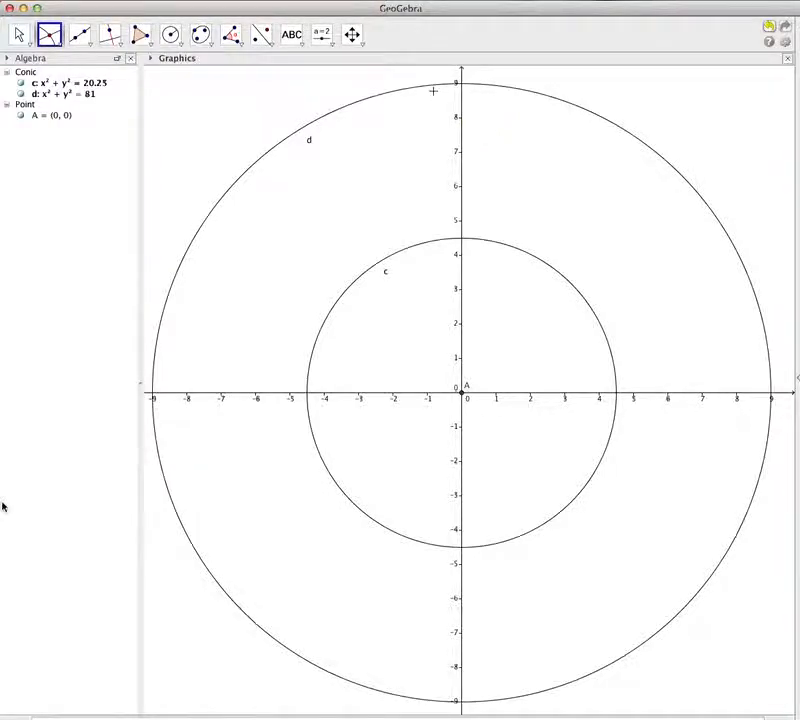
{"action": "left_click", "coordinate": [421, 89]}
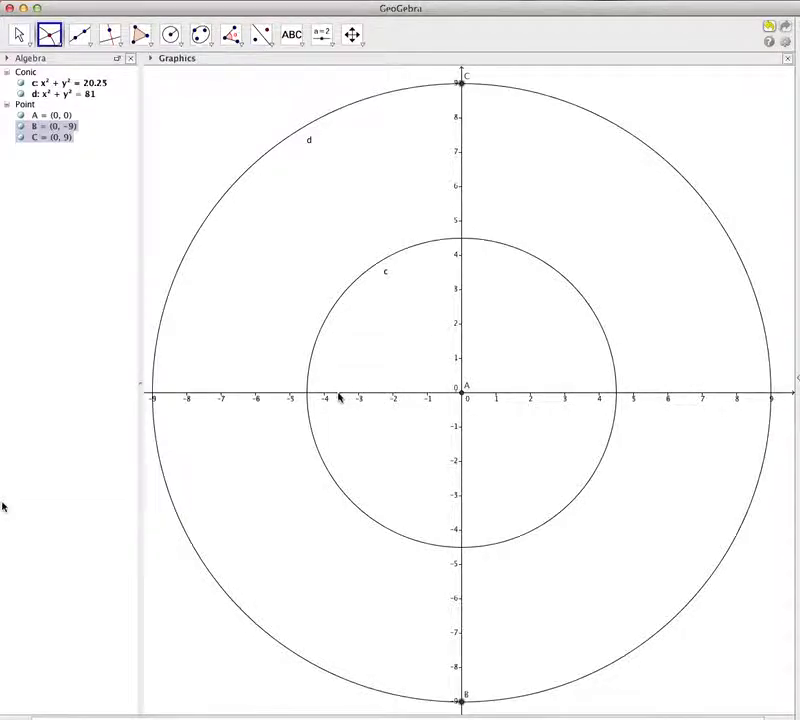
{"action": "left_click", "coordinate": [155, 372]}
{"action": "left_click", "coordinate": [164, 394]}
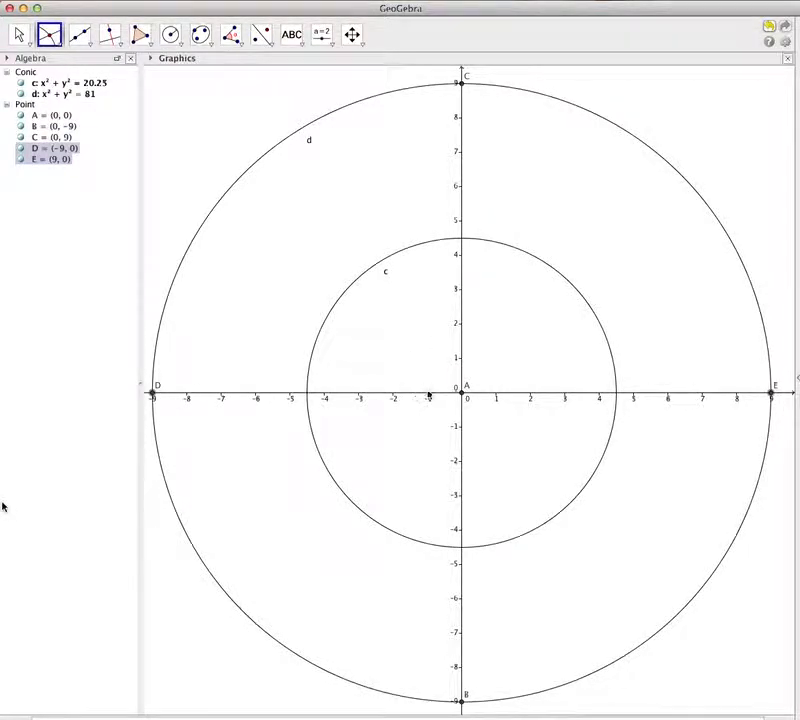
Create the intersection points of the radius-4.5 circle with the y-axis and with the x-axis
{"action": "left_click", "coordinate": [536, 259]}
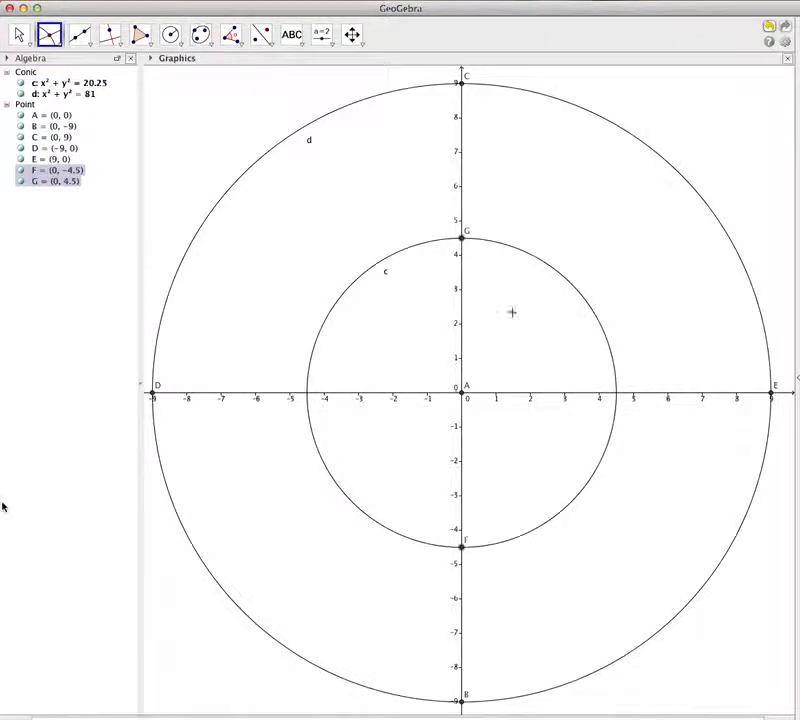
{"action": "left_click", "coordinate": [502, 394]}
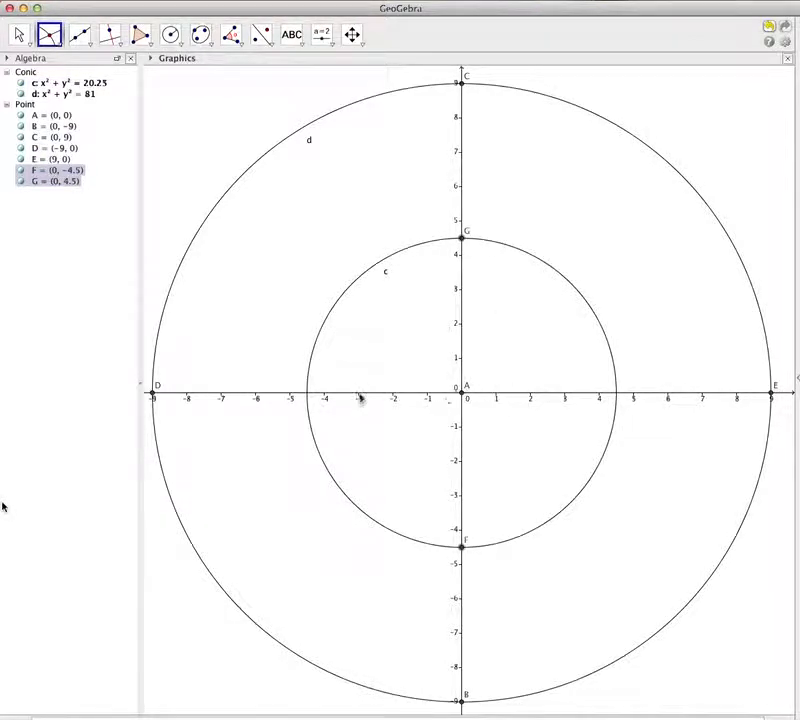
{"action": "left_click", "coordinate": [308, 370]}
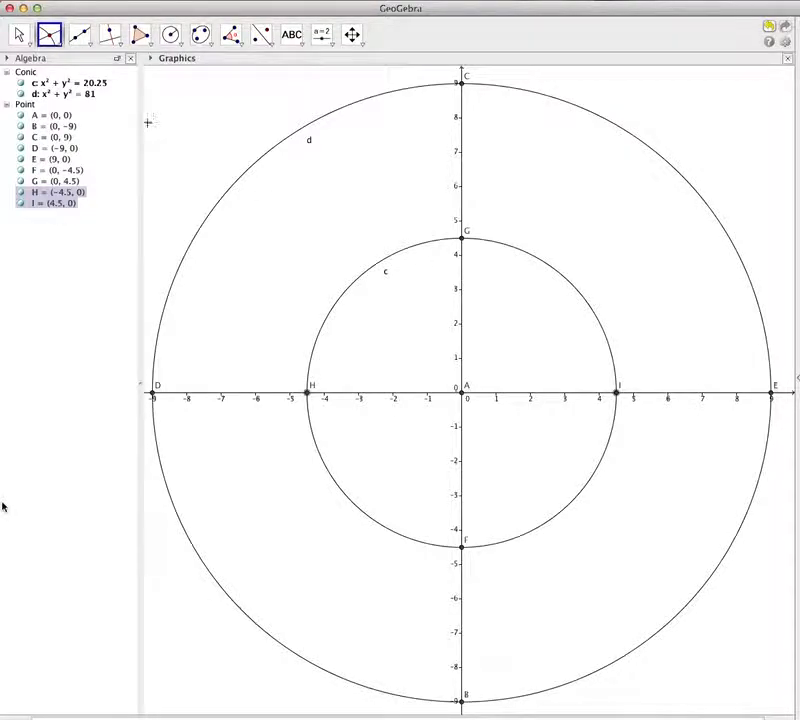
Draw segments from point C at (0, 9) to point D at (-9, 0) and to point E at (9, 0)
{"action": "left_click", "coordinate": [89, 48]}
{"action": "left_click", "coordinate": [100, 85]}
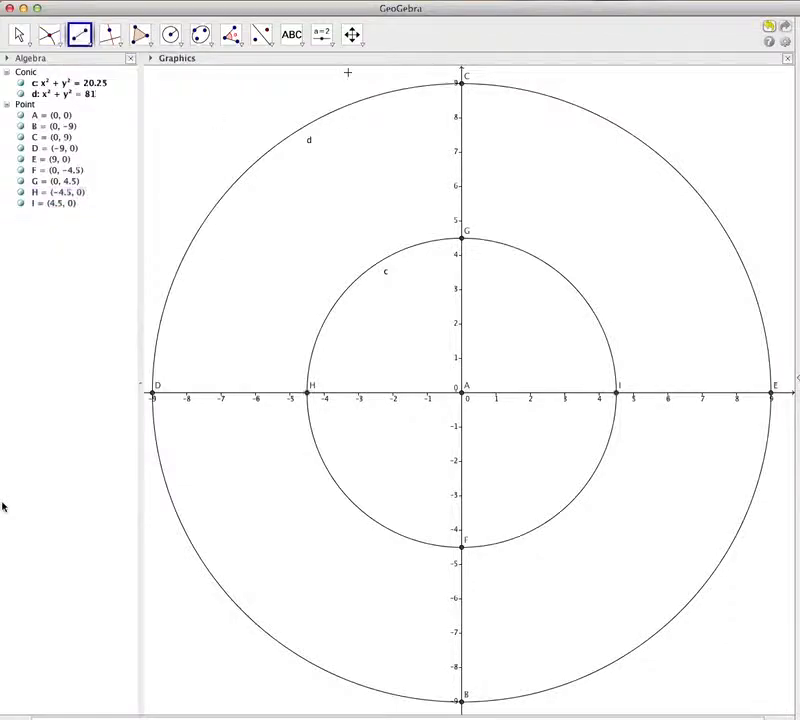
{"action": "left_click", "coordinate": [462, 83]}
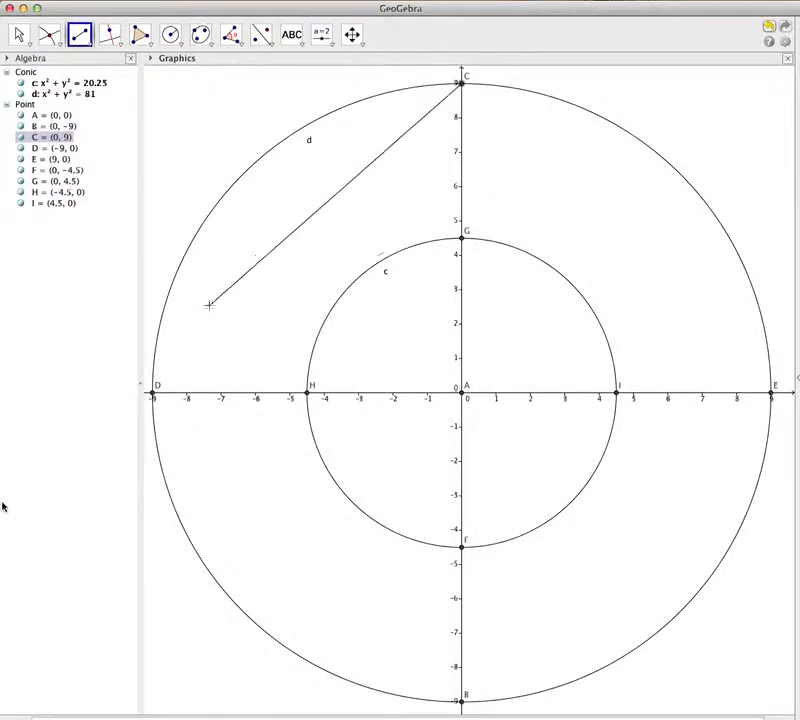
{"action": "left_click", "coordinate": [154, 391]}
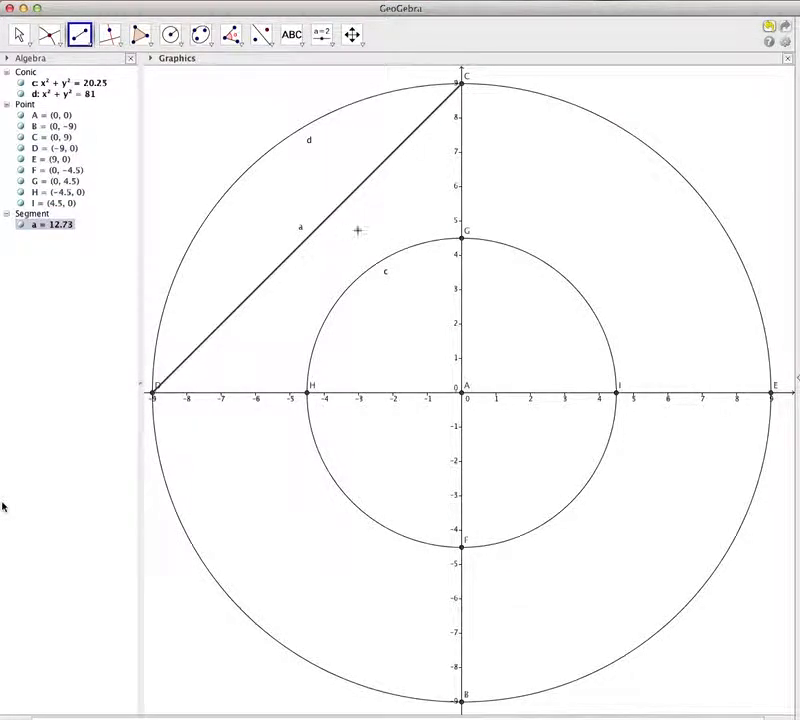
{"action": "left_click", "coordinate": [462, 84]}
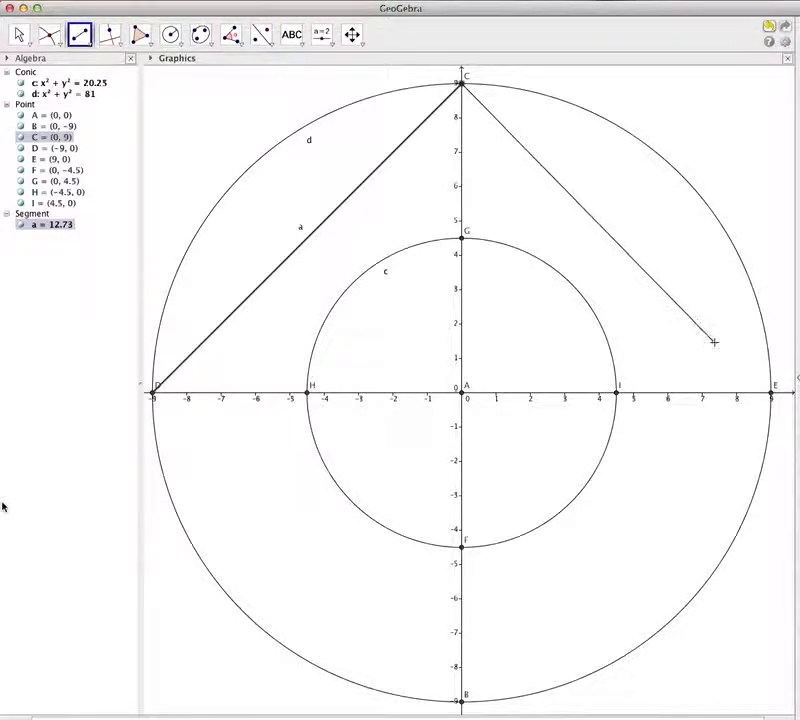
{"action": "left_click", "coordinate": [771, 391]}
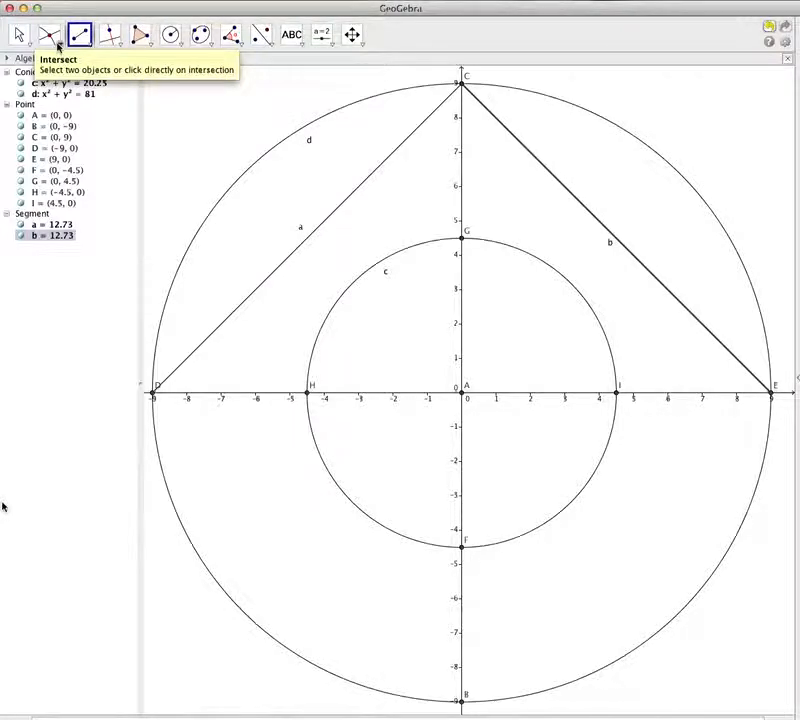
Construct the perpendicular bisectors of segments CD and CE, and hide both segments
{"action": "left_click", "coordinate": [117, 44]}
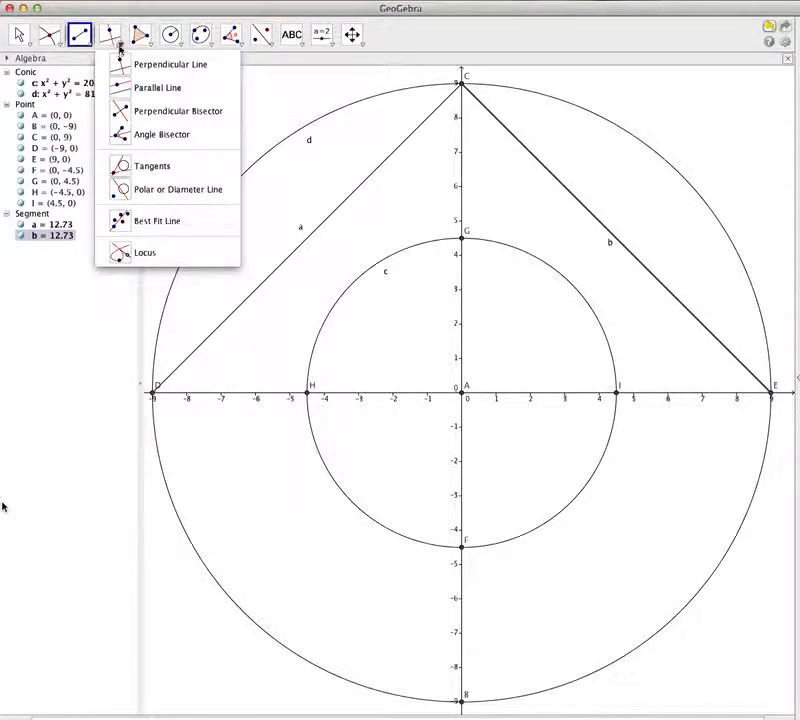
{"action": "left_click", "coordinate": [118, 111]}
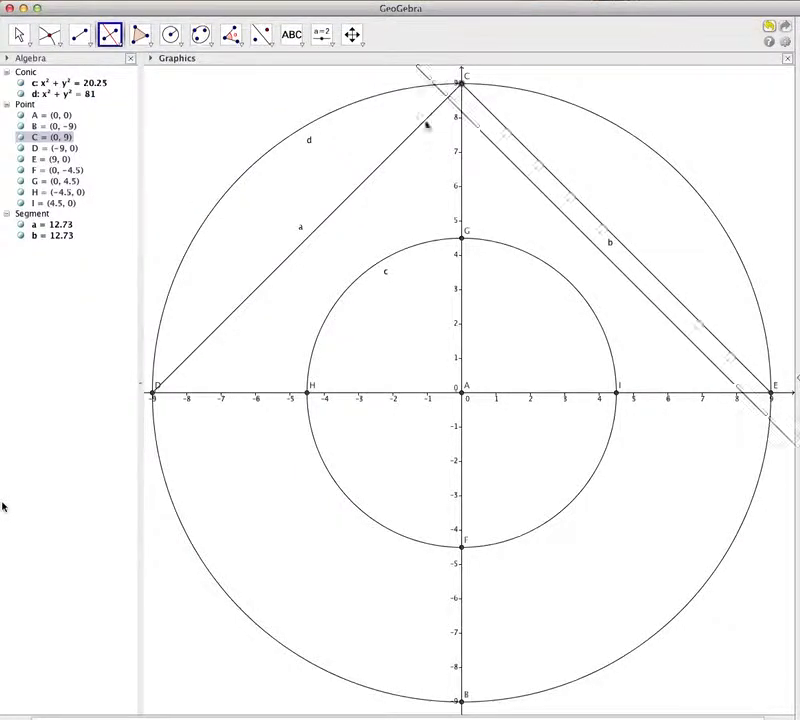
{"action": "left_click", "coordinate": [153, 395]}
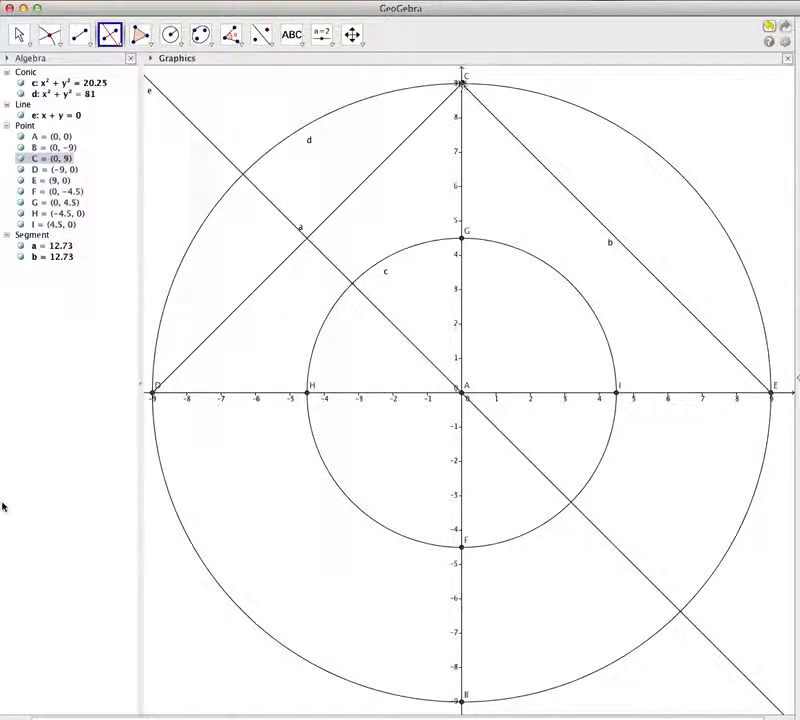
{"action": "left_click", "coordinate": [516, 136]}
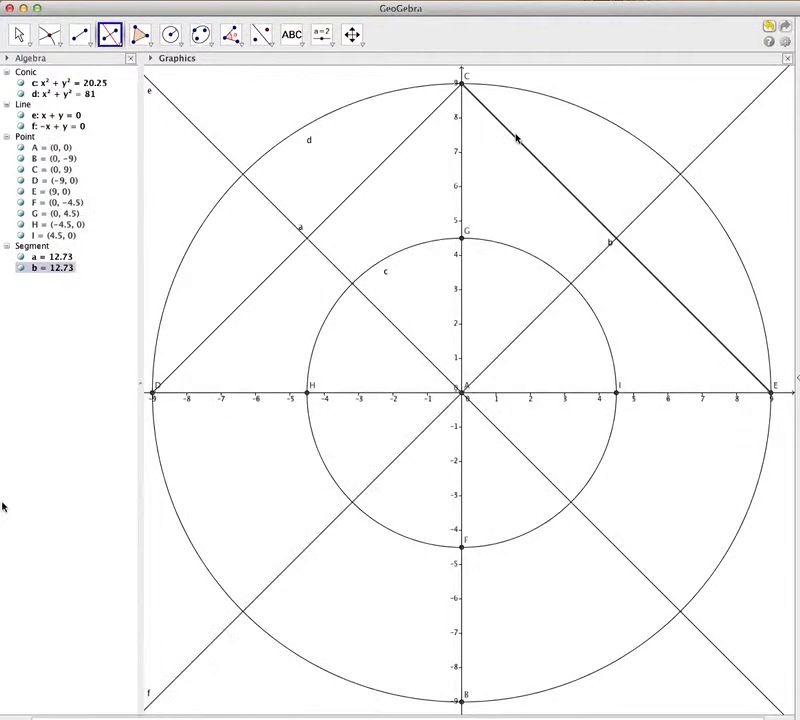
{"action": "left_click", "coordinate": [19, 258]}
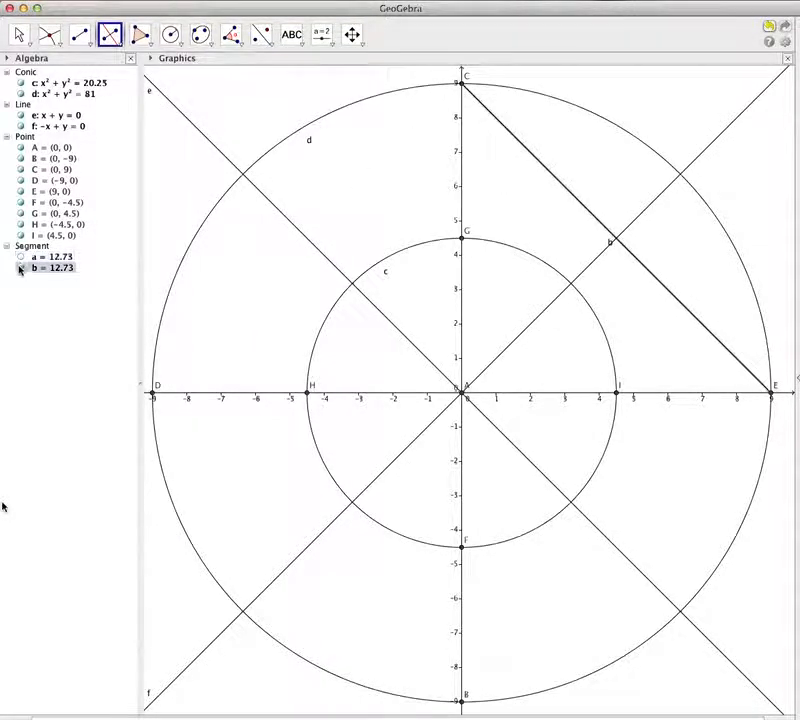
{"action": "left_click", "coordinate": [20, 268]}
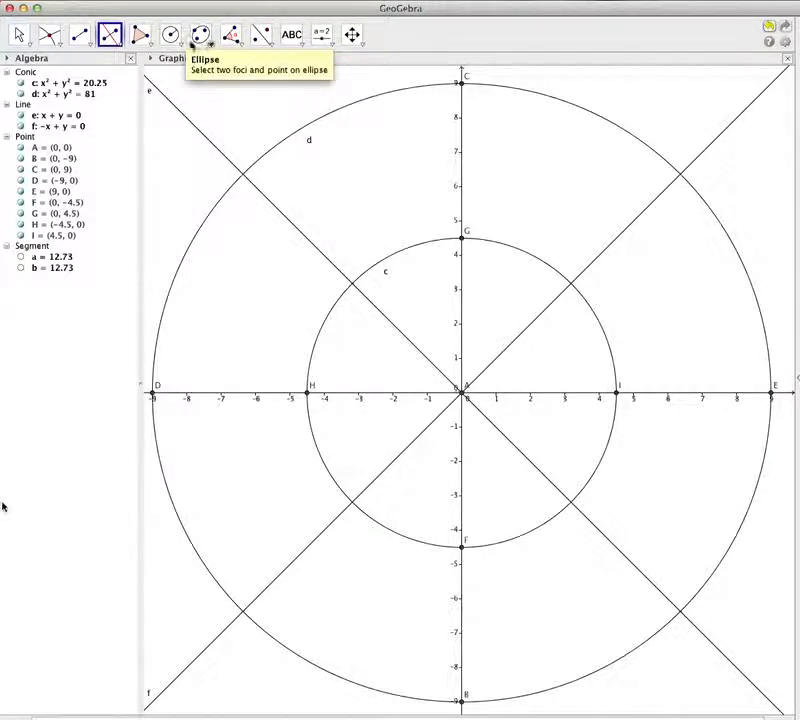
Create two inner-circle sectors centred at A, one from H to the diagonal line in the third quadrant and one from G to H
{"action": "left_click", "coordinate": [179, 41]}
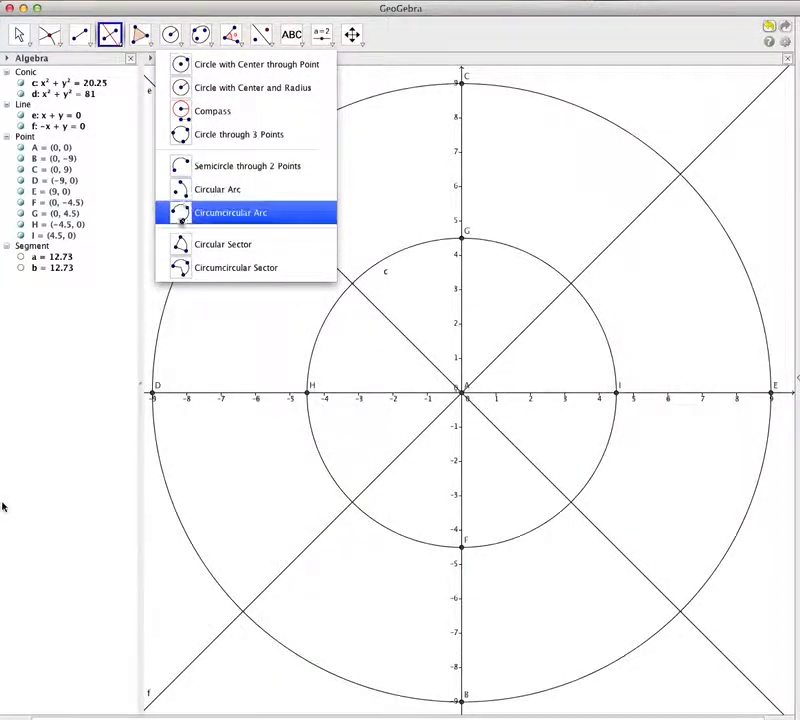
{"action": "left_click", "coordinate": [195, 244]}
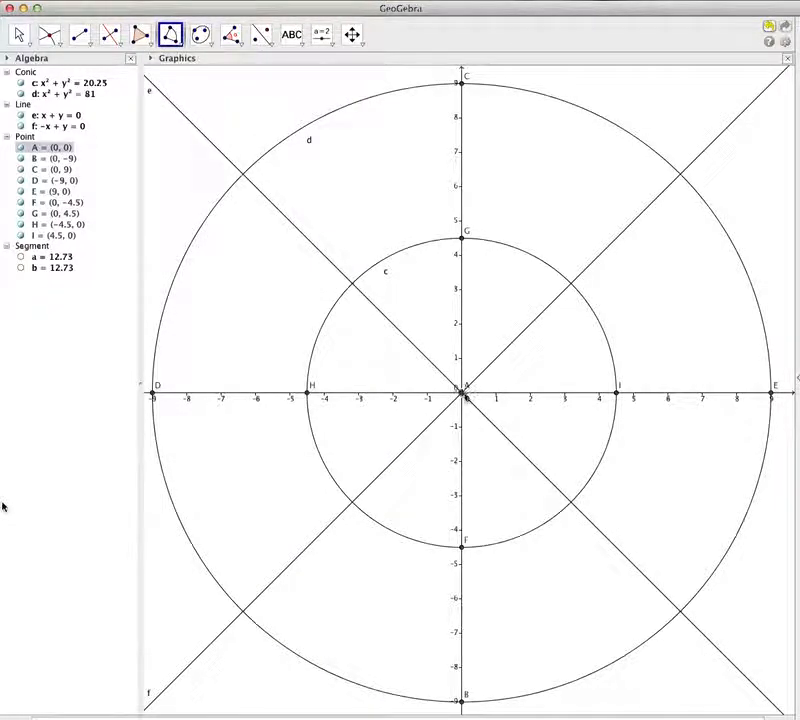
{"action": "left_click", "coordinate": [308, 392]}
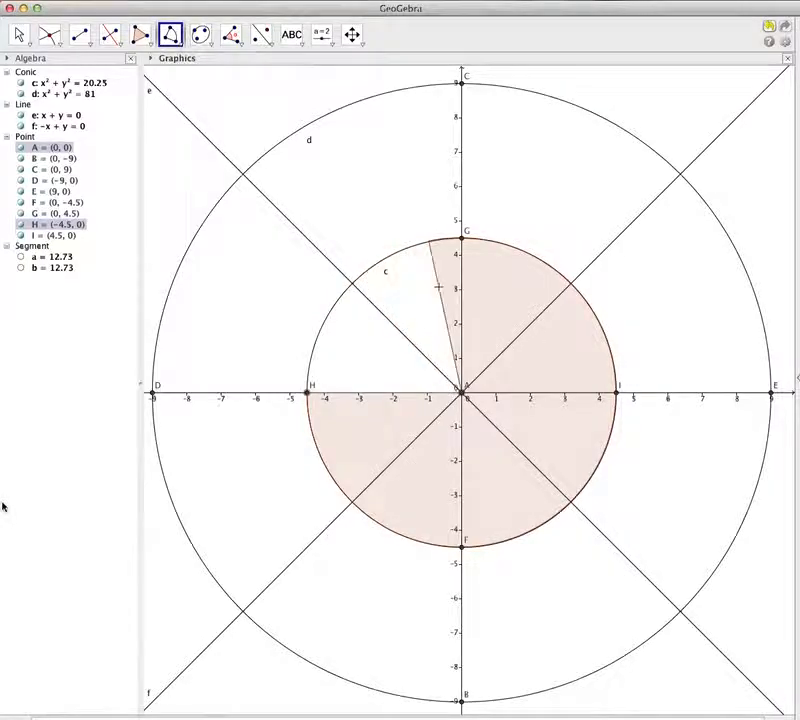
{"action": "left_click", "coordinate": [352, 501]}
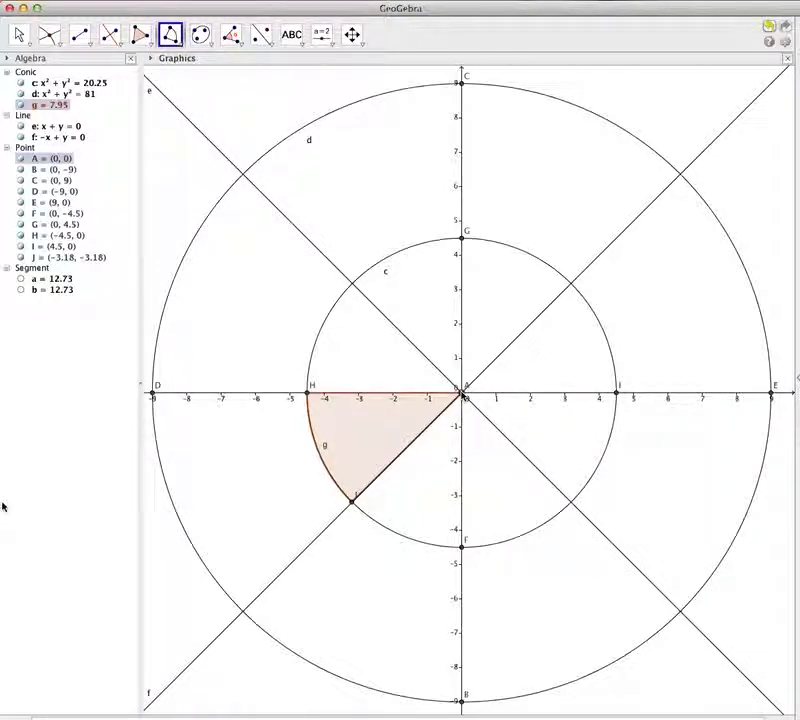
{"action": "left_click", "coordinate": [462, 238]}
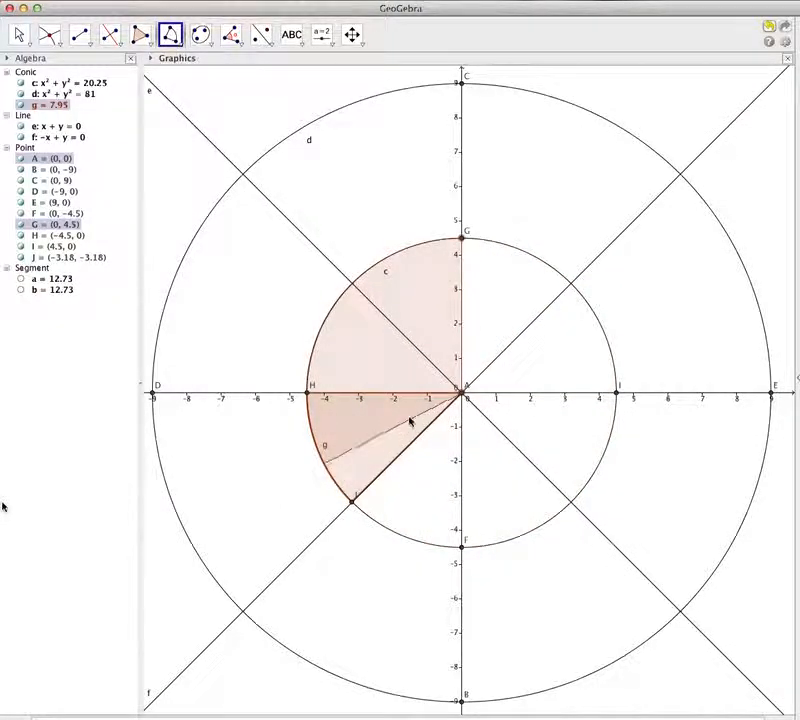
{"action": "left_click", "coordinate": [309, 396]}
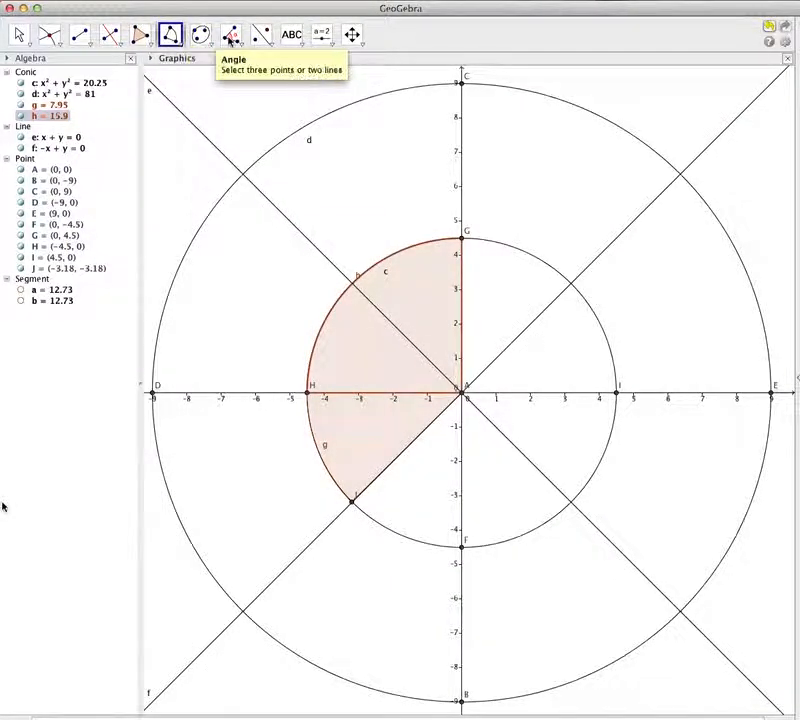
Add area labels to the two inner-circle sectors, the one from H to J and the one from G to H
{"action": "left_click", "coordinate": [242, 41]}
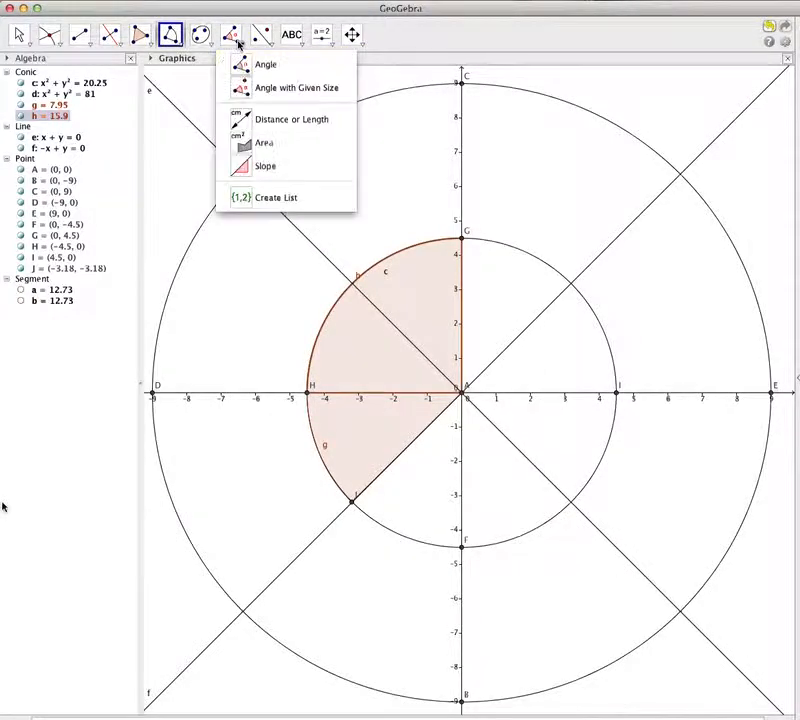
{"action": "left_click", "coordinate": [250, 142]}
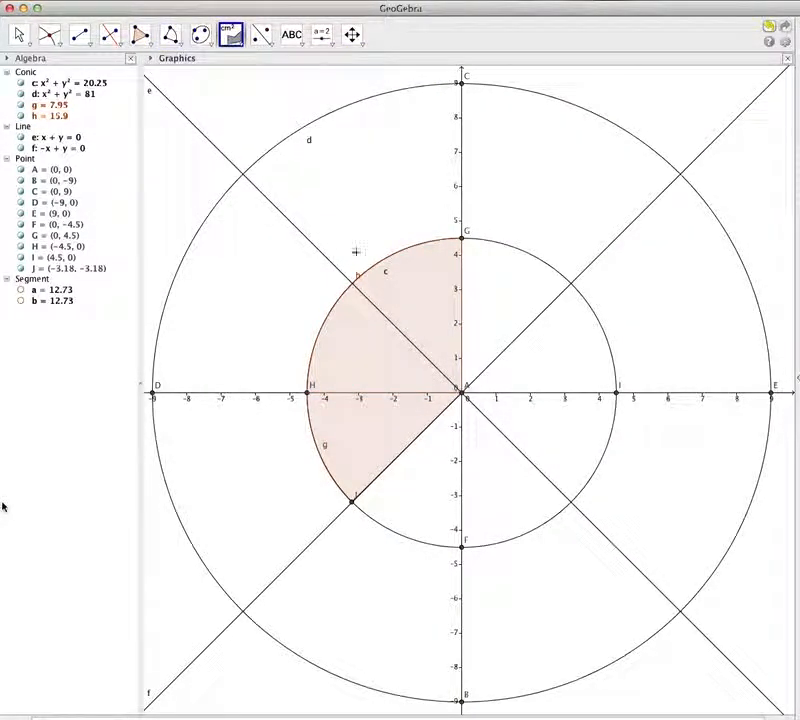
{"action": "left_click", "coordinate": [341, 430]}
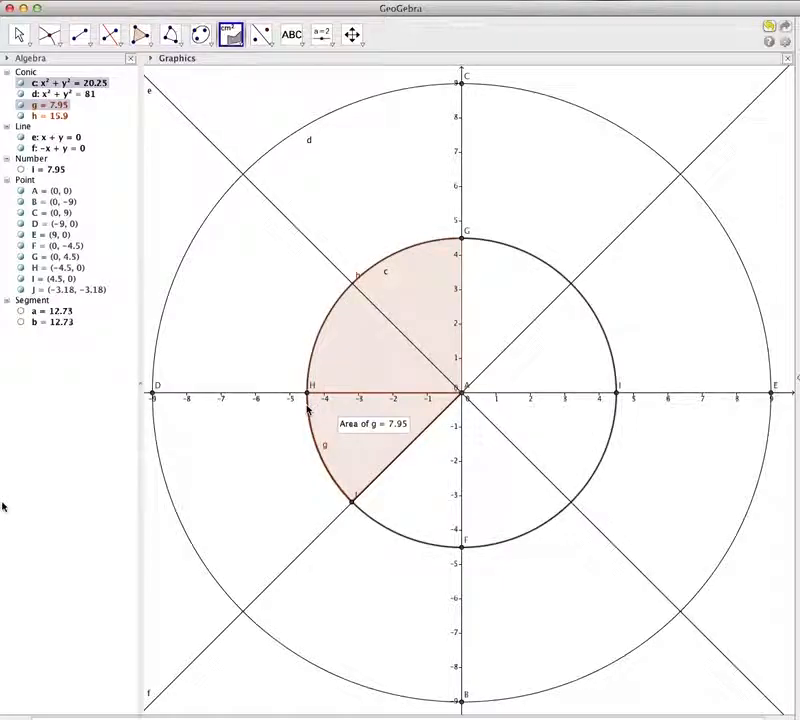
{"action": "left_click", "coordinate": [389, 312]}
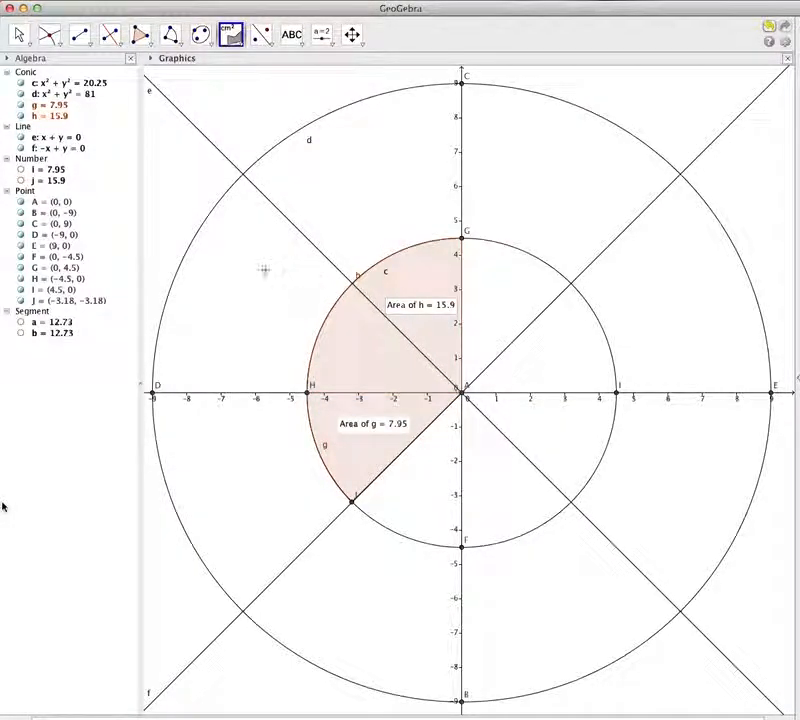
Create an outer-circle sector centred at A from B to the diagonal line in the fourth quadrant, and label its area
{"action": "left_click", "coordinate": [182, 47]}
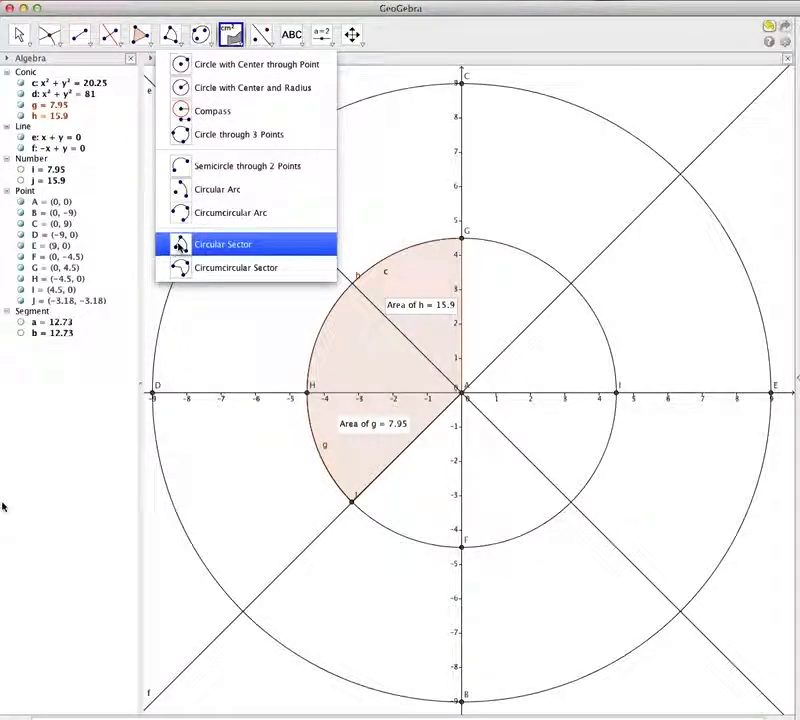
{"action": "left_click", "coordinate": [181, 245]}
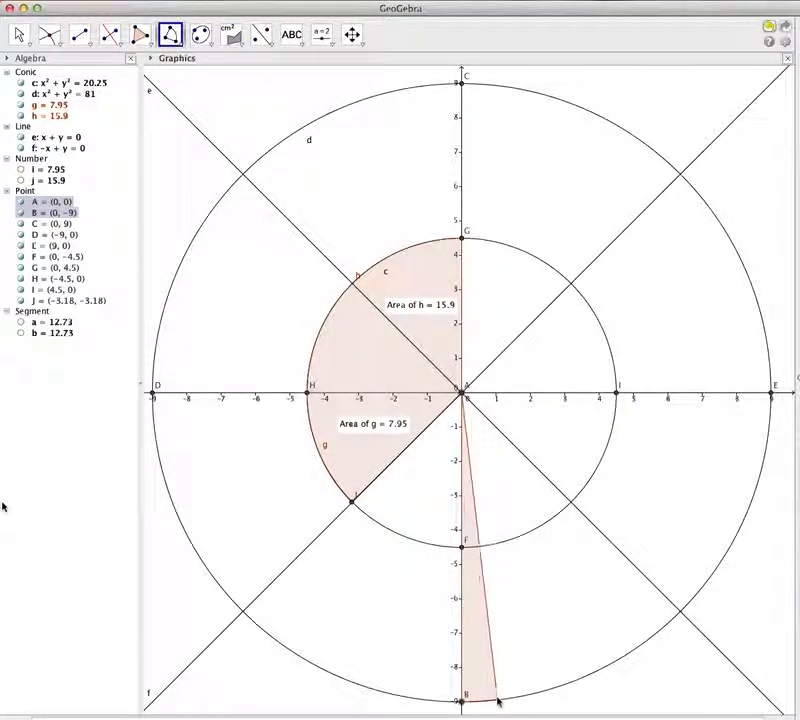
{"action": "left_click", "coordinate": [682, 614]}
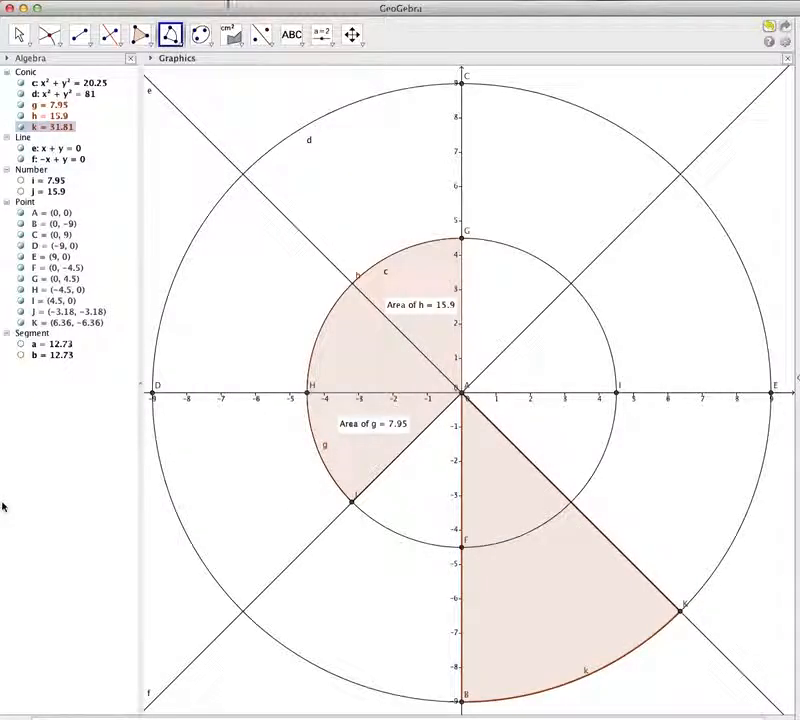
{"action": "left_click", "coordinate": [231, 35]}
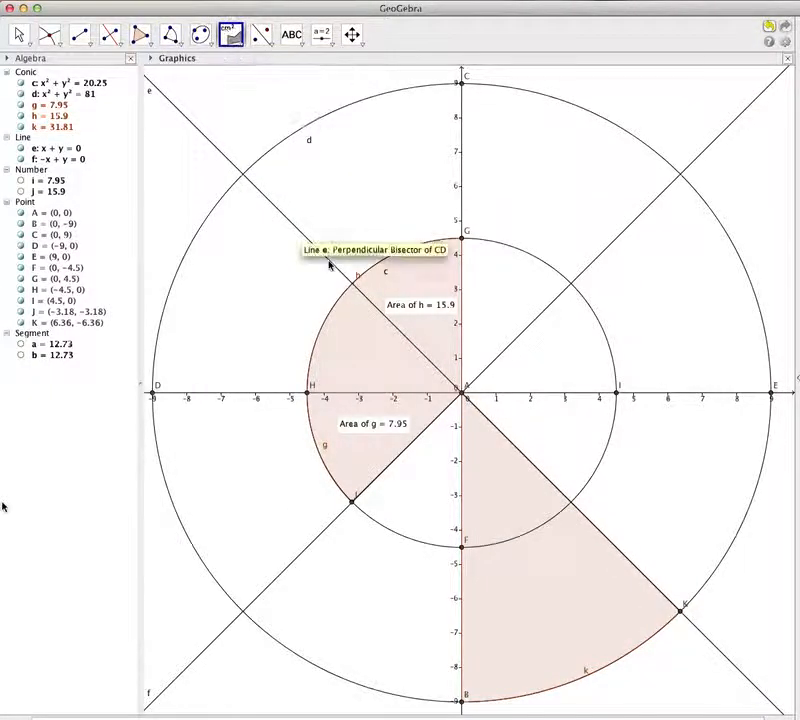
{"action": "left_click", "coordinate": [522, 588]}
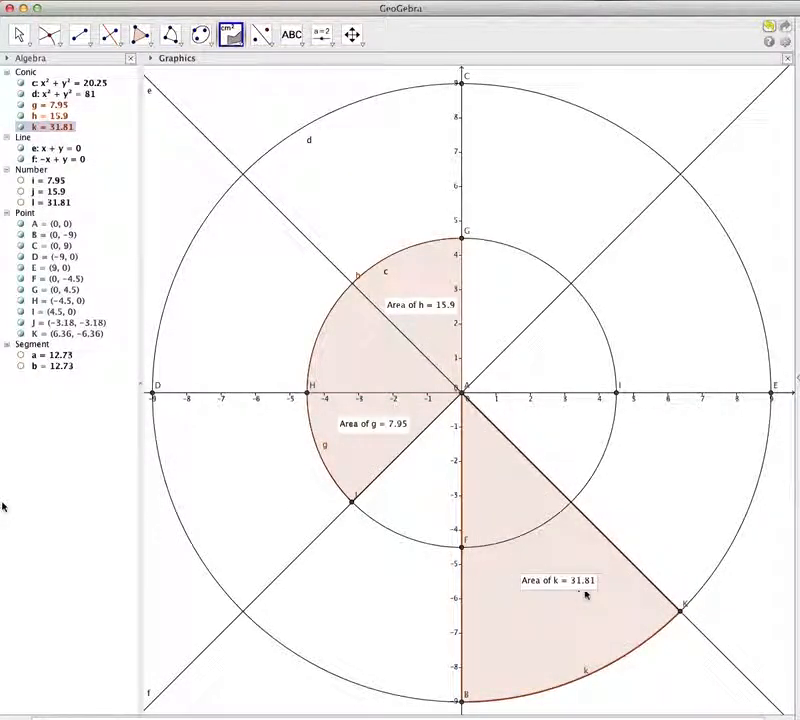